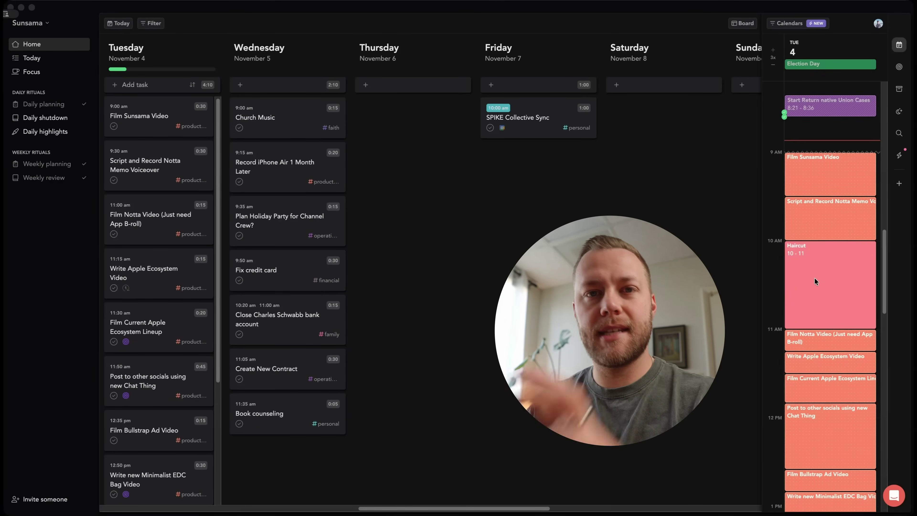
Open Film Sunsama Video in focus mode using the Pomodoro timer.
{"action": "scroll", "coordinate": [815, 278], "scroll_direction": "down", "scroll_amount": 1}
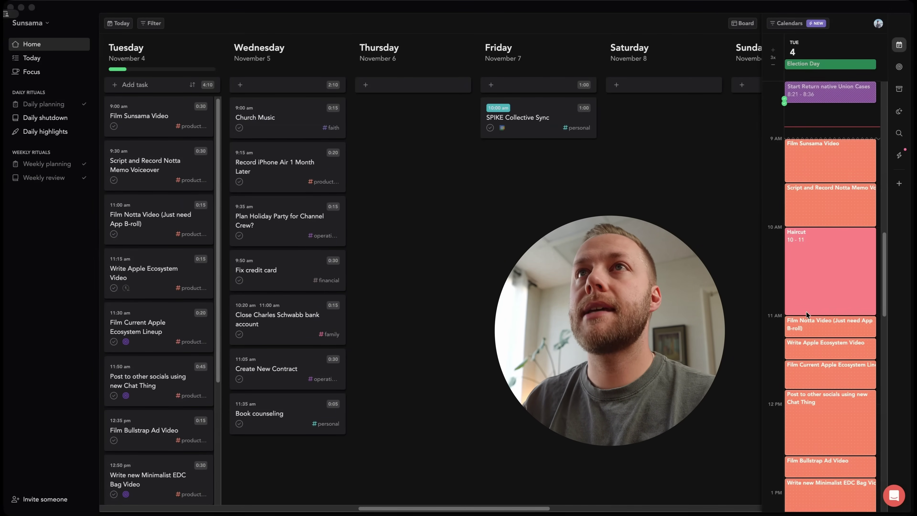
{"action": "scroll", "coordinate": [806, 311], "scroll_direction": "up", "scroll_amount": 5}
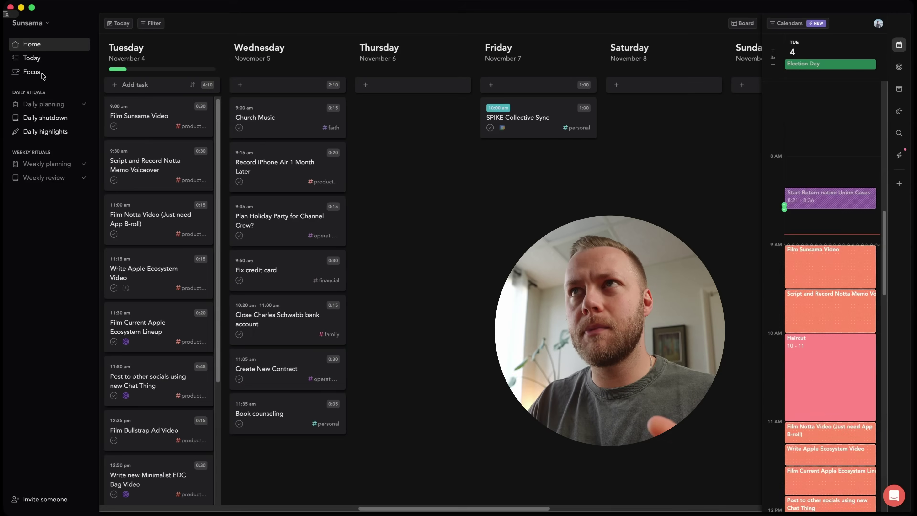
{"action": "left_click", "coordinate": [44, 77]}
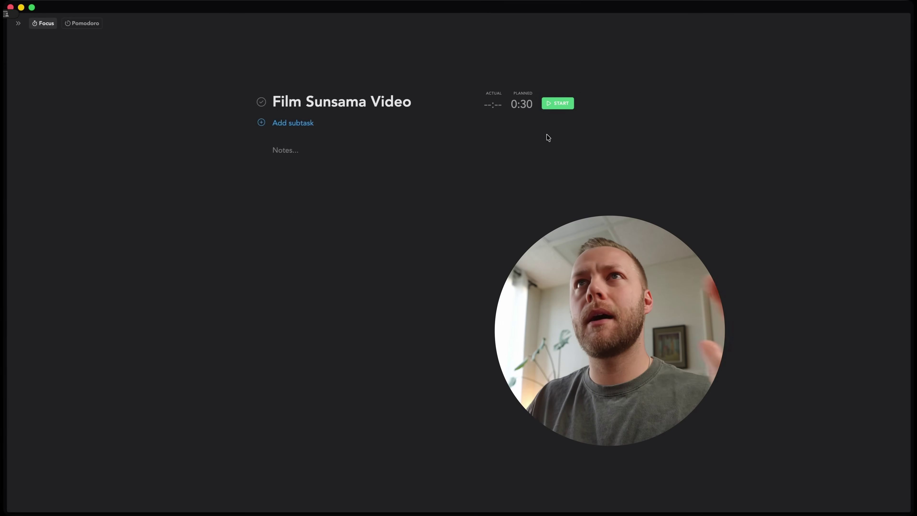
{"action": "left_click", "coordinate": [80, 25]}
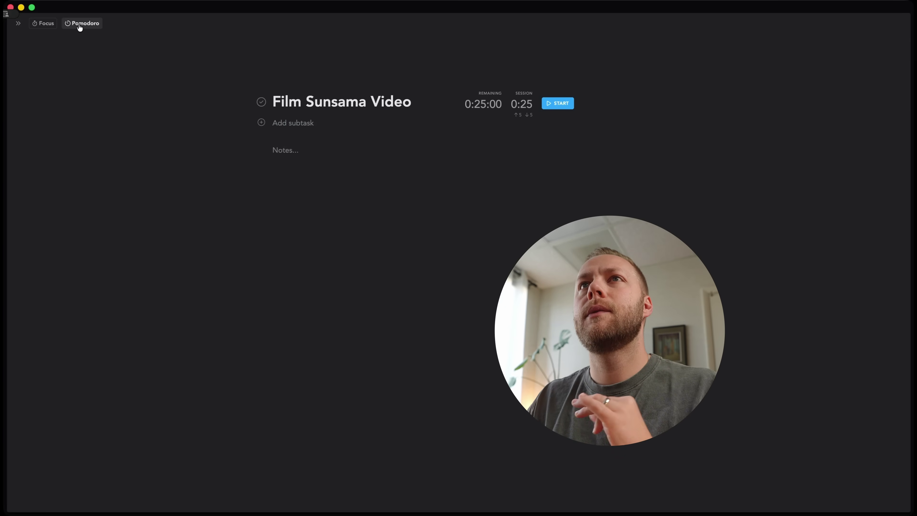
Return to the Home week board and open Settings from the workspace menu.
{"action": "left_click", "coordinate": [17, 25]}
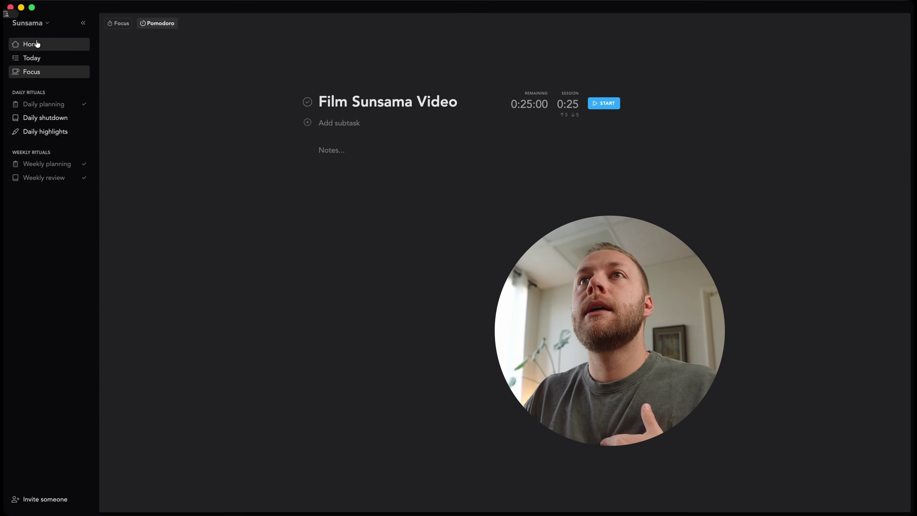
{"action": "left_click", "coordinate": [39, 47]}
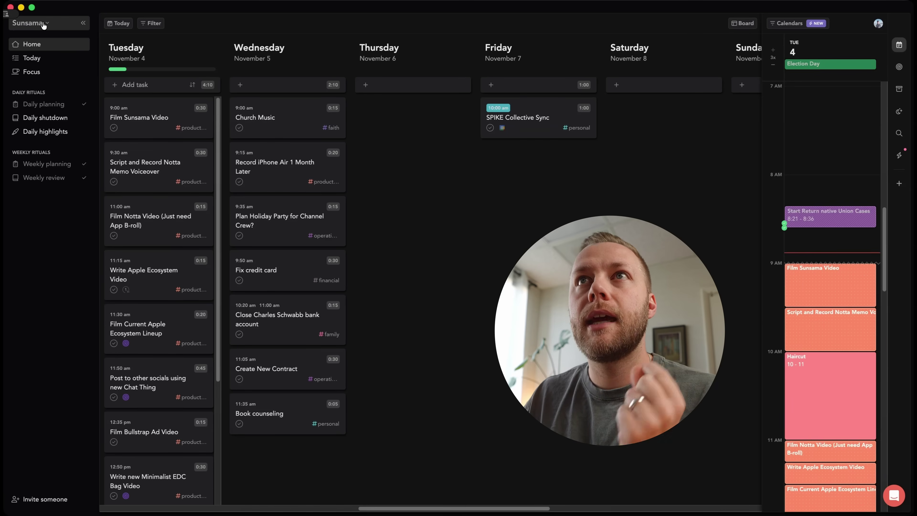
{"action": "left_click", "coordinate": [32, 23]}
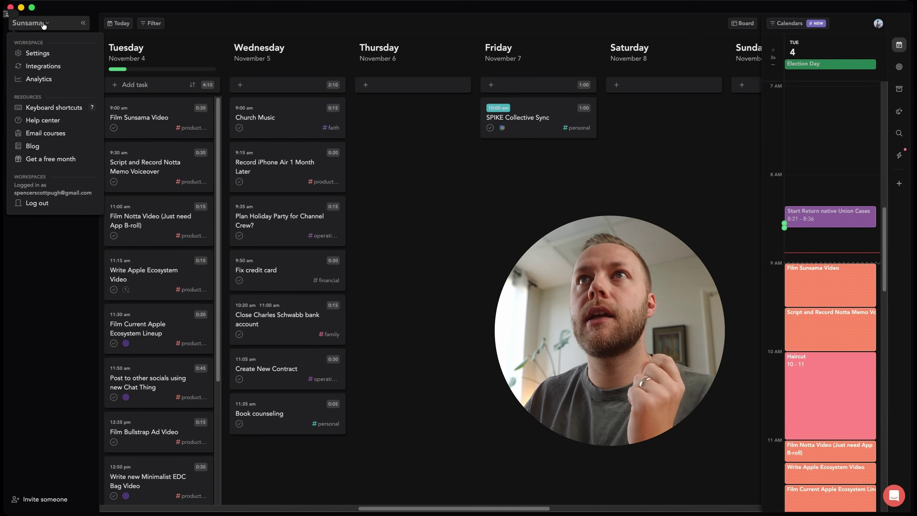
{"action": "left_click", "coordinate": [40, 53]}
Check the task-projection toggle in Beta settings, then go back to General settings.
{"action": "scroll", "coordinate": [41, 368], "scroll_direction": "down", "scroll_amount": 3}
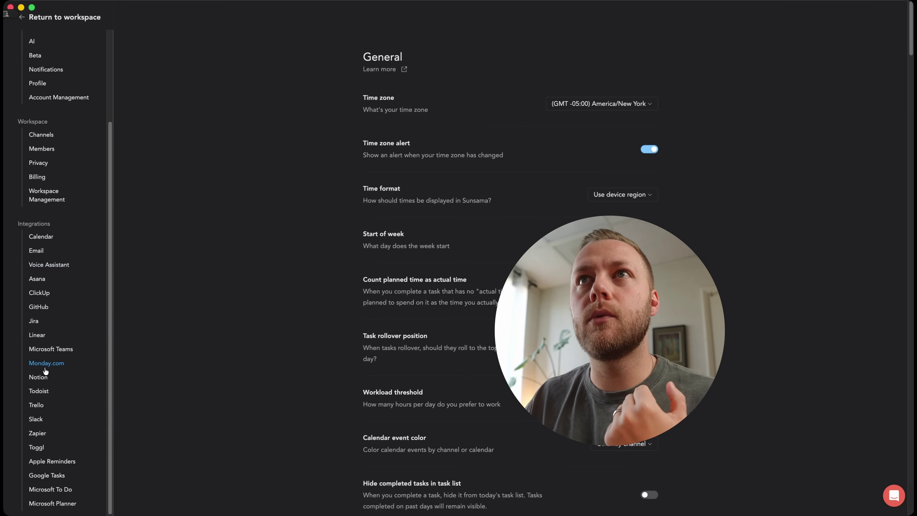
{"action": "scroll", "coordinate": [47, 372], "scroll_direction": "up", "scroll_amount": 3}
{"action": "left_click", "coordinate": [35, 167]}
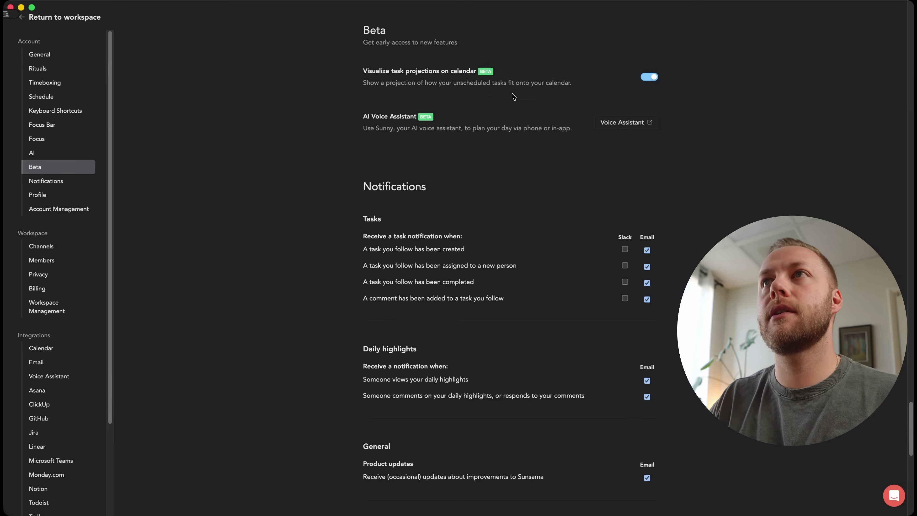
{"action": "left_click", "coordinate": [55, 57]}
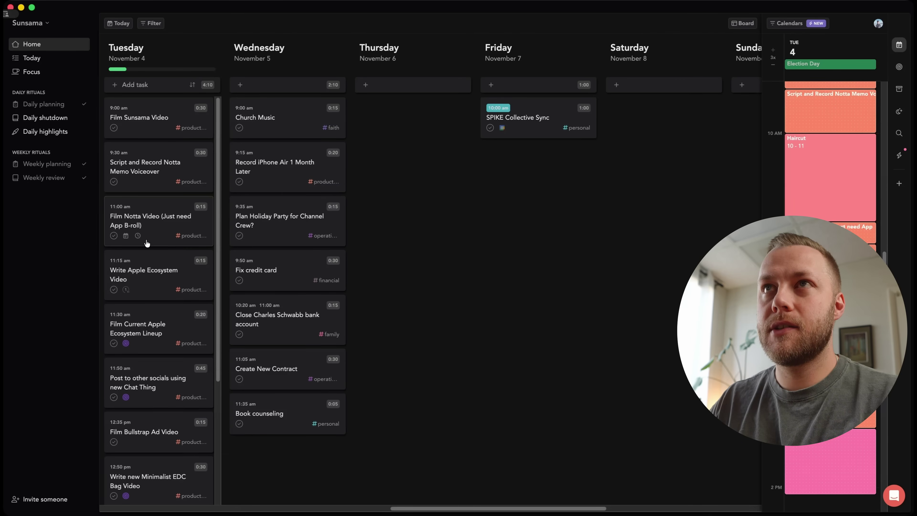
Add 'Film new day in the life video' to Tuesday with 45 minutes planned and #production tag.
{"action": "left_click", "coordinate": [170, 87]}
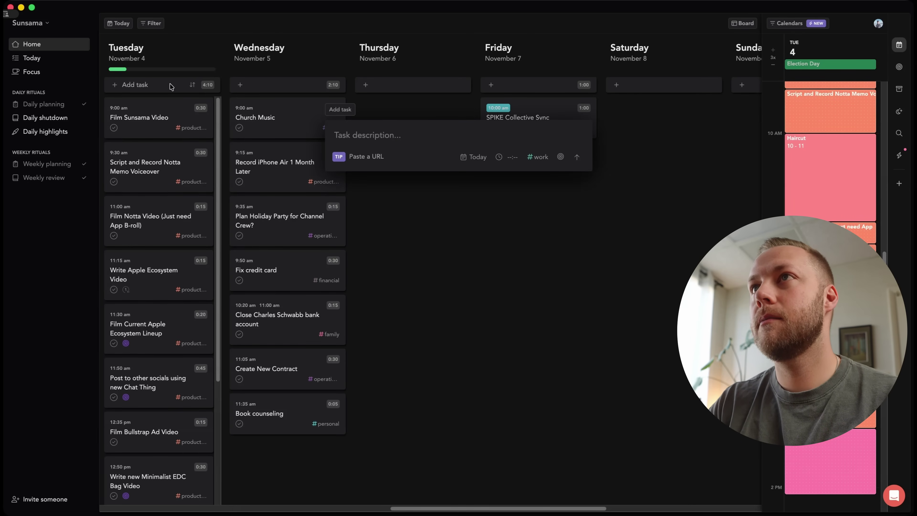
{"action": "type", "text": "Film new day i"}
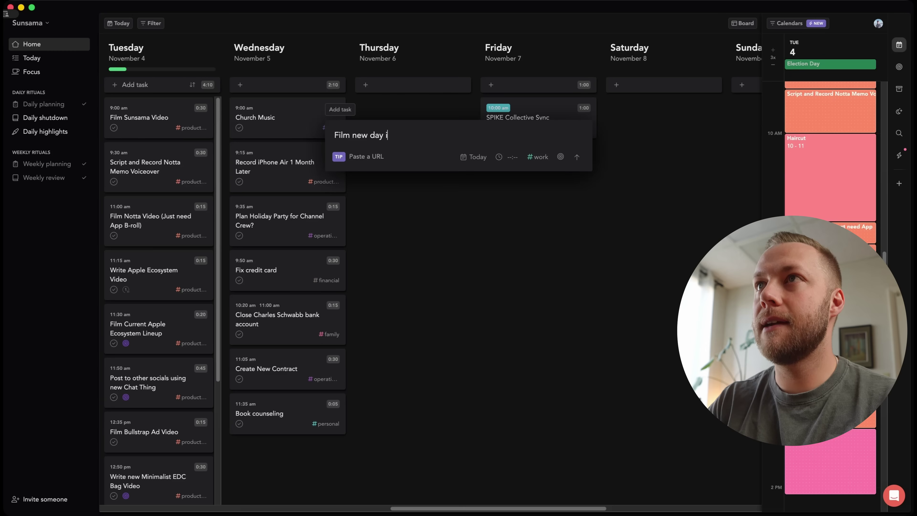
{"action": "type", "text": "n the life vid"}
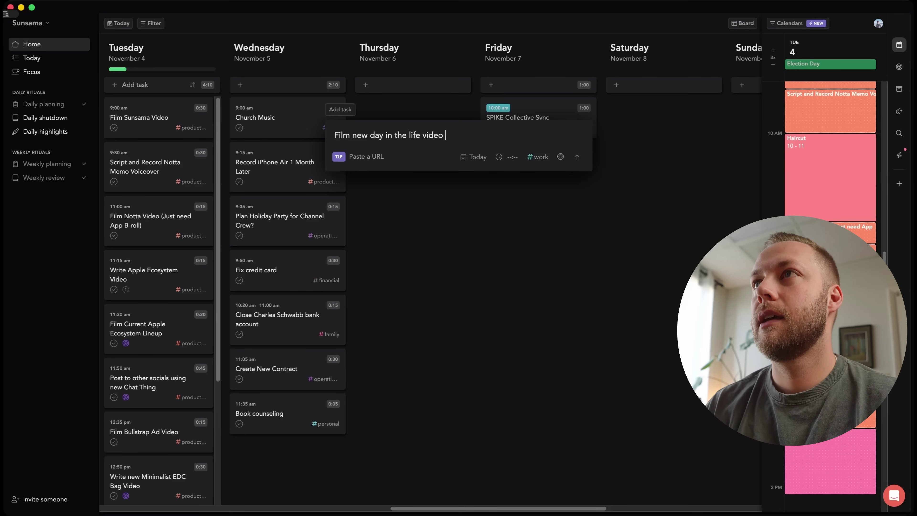
{"action": "type", "text": "eo"}
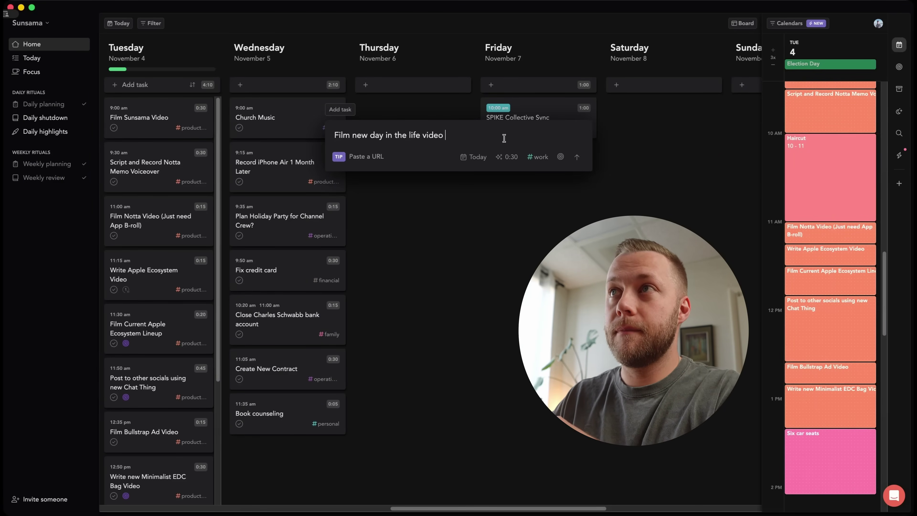
{"action": "left_click", "coordinate": [506, 162]}
{"action": "left_click", "coordinate": [492, 137]}
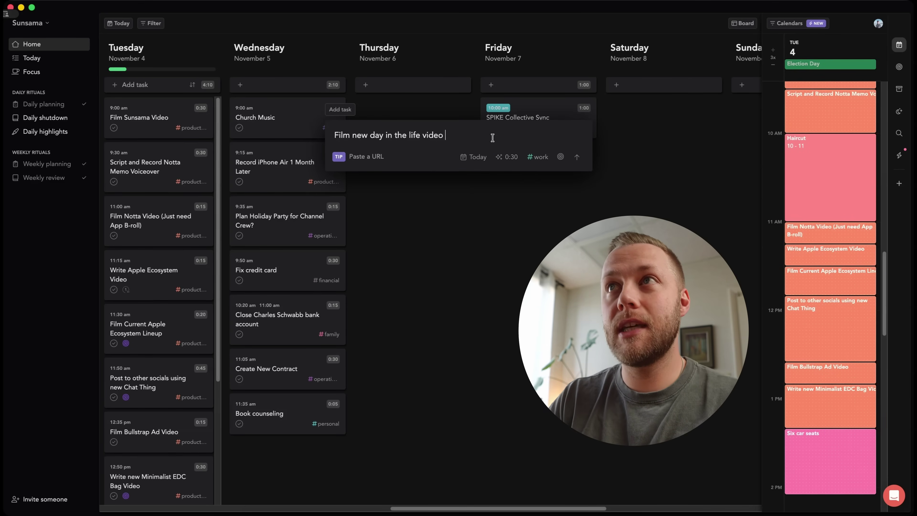
{"action": "type", "text": "~"}
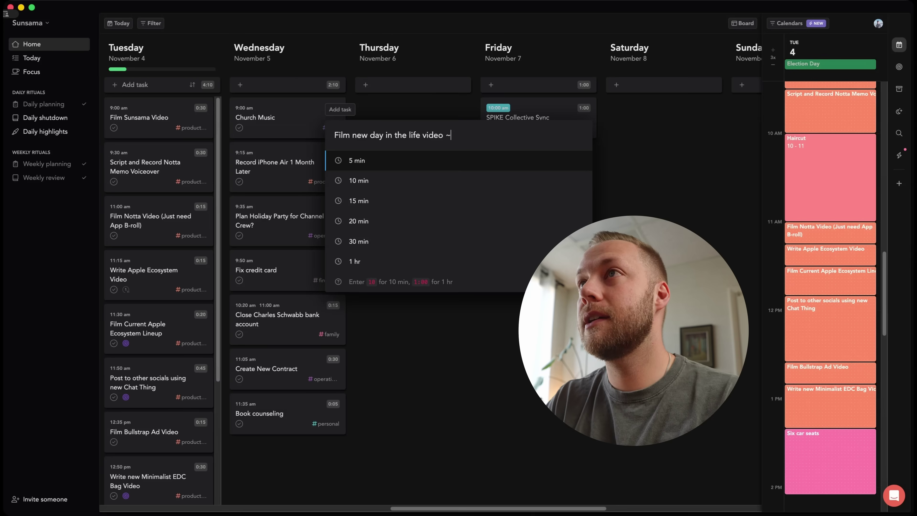
{"action": "type", "text": "45"}
{"action": "key", "text": "Return"}
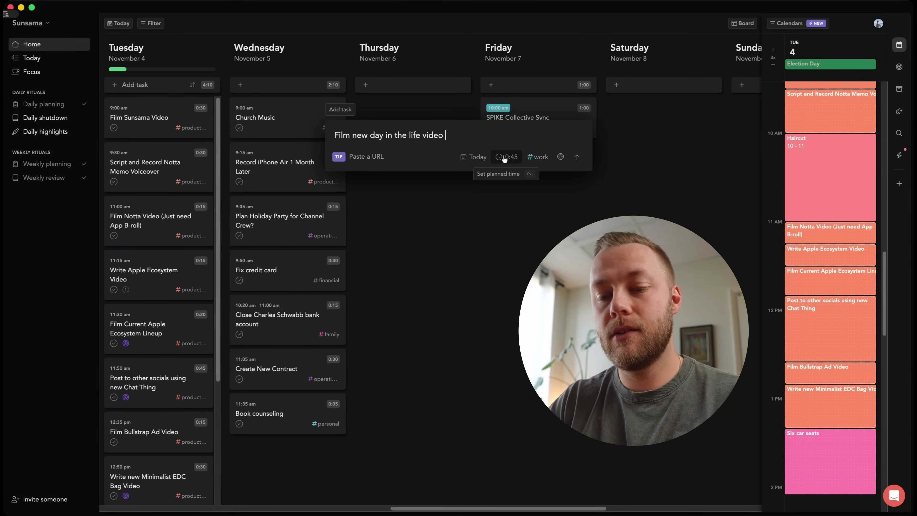
{"action": "type", "text": "#pr"}
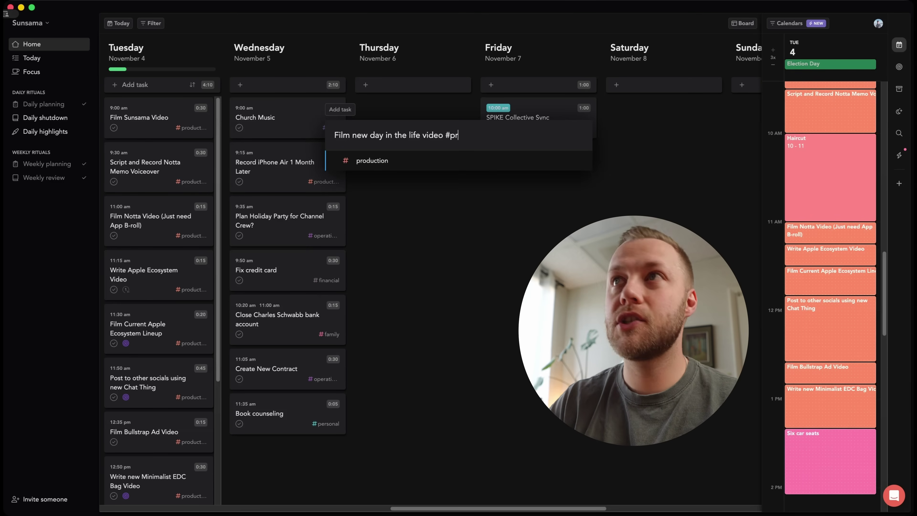
{"action": "key", "text": "Return"}
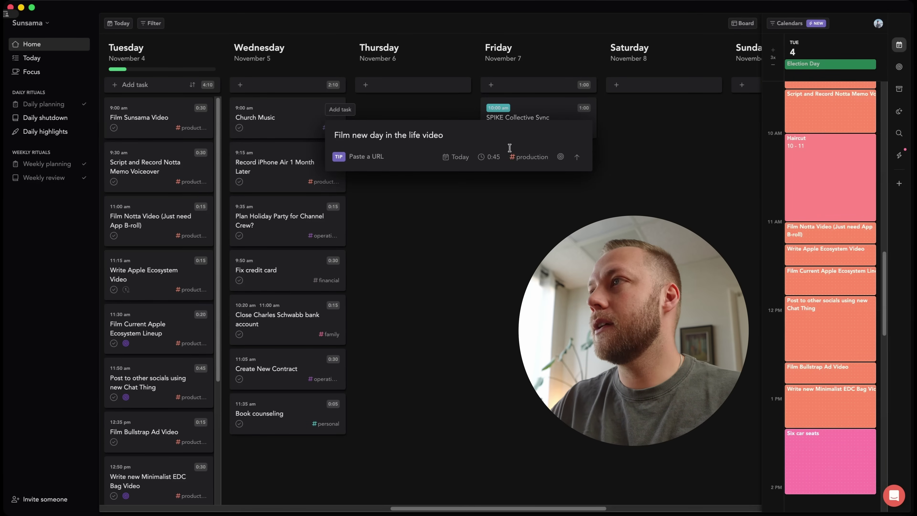
{"action": "key", "text": "Return"}
{"action": "scroll", "coordinate": [849, 246], "scroll_direction": "up", "scroll_amount": 5}
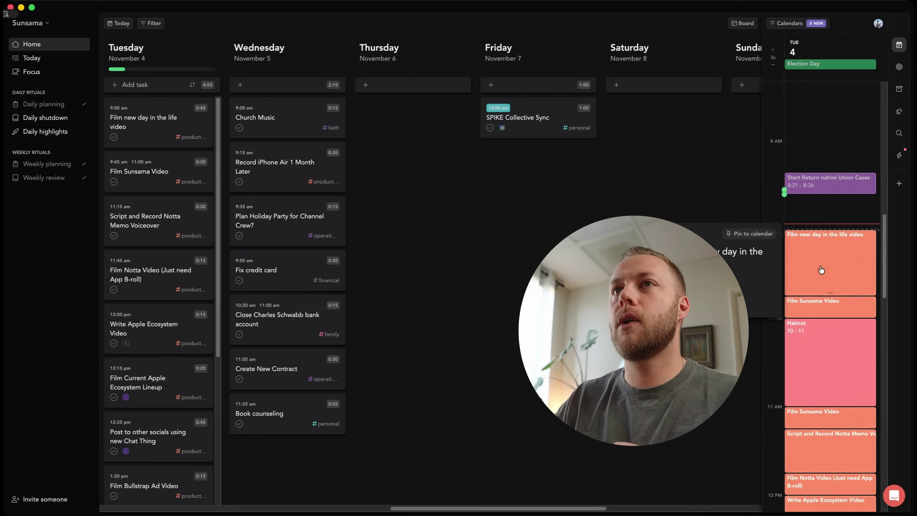
{"action": "scroll", "coordinate": [827, 268], "scroll_direction": "down", "scroll_amount": 2}
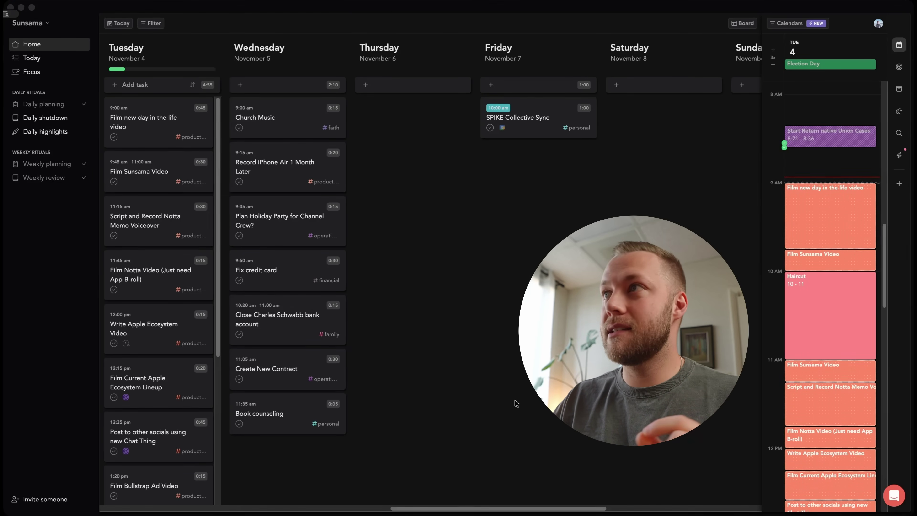
{"action": "mouse_move", "coordinate": [818, 220]}
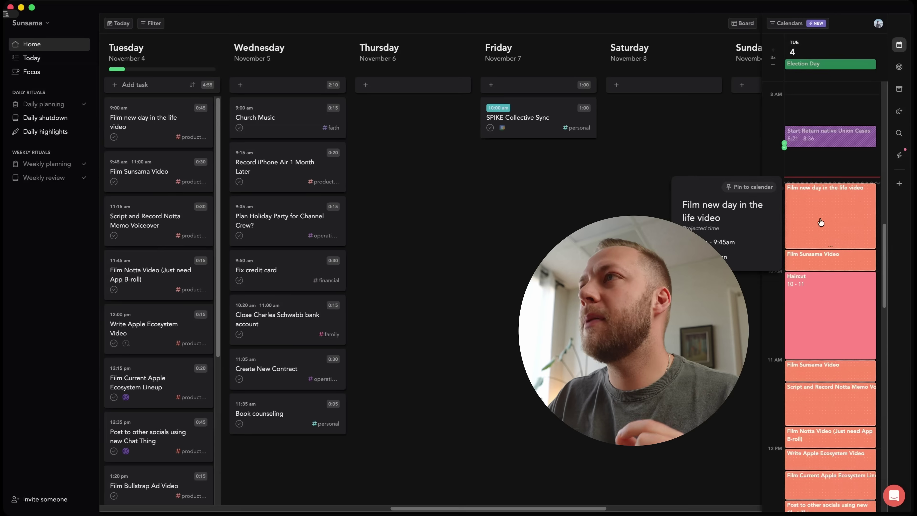
{"action": "left_click", "coordinate": [764, 188]}
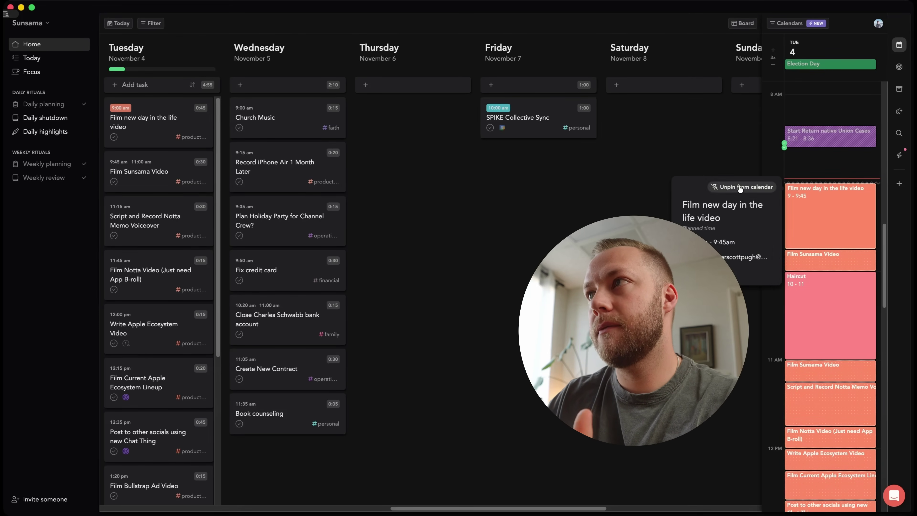
{"action": "mouse_move", "coordinate": [796, 226]}
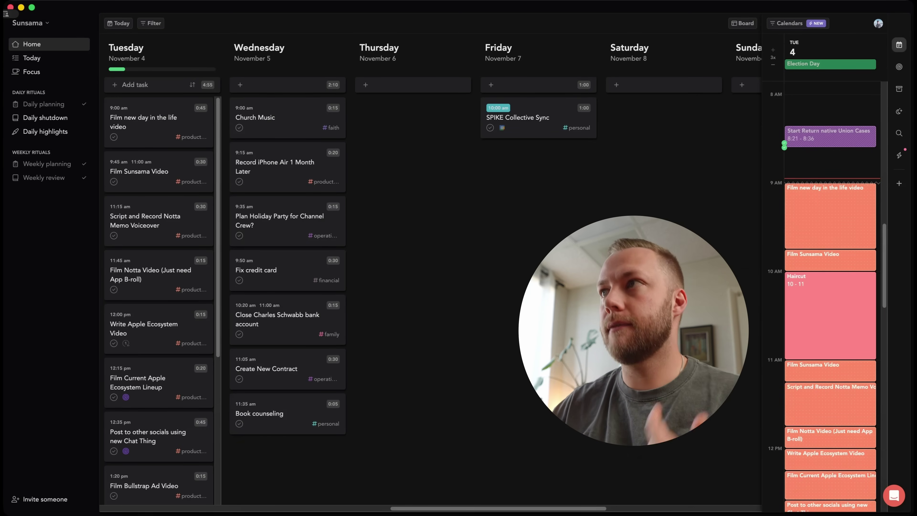
Review the day calendar and continue into the Daily planning ritual.
{"action": "scroll", "coordinate": [827, 307], "scroll_direction": "down", "scroll_amount": 5}
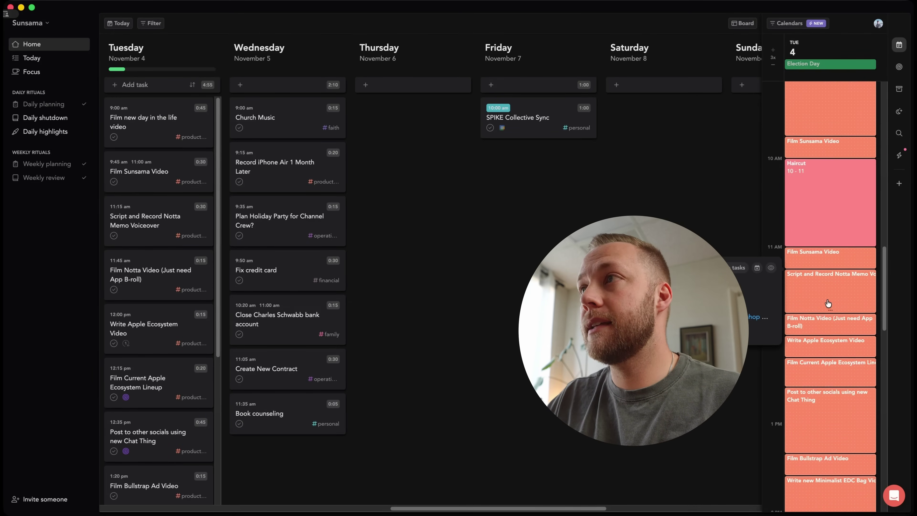
{"action": "scroll", "coordinate": [827, 309], "scroll_direction": "down", "scroll_amount": 6}
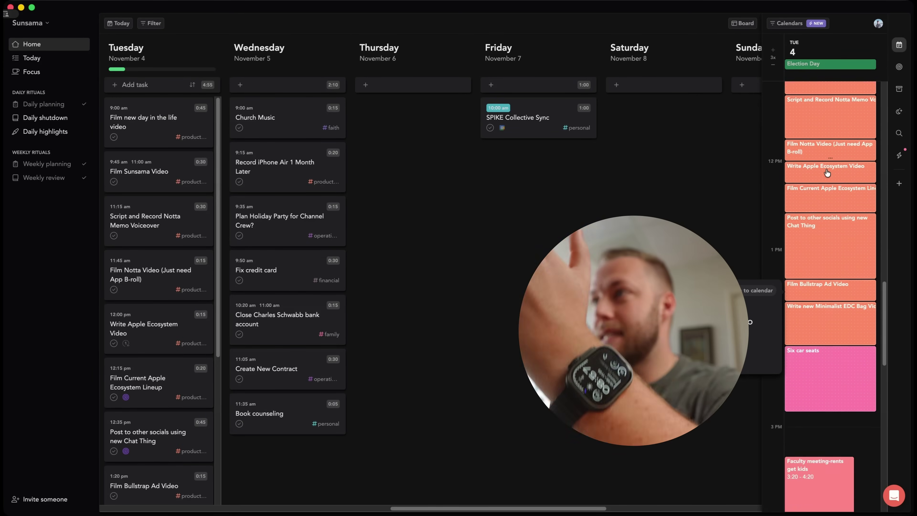
{"action": "scroll", "coordinate": [821, 356], "scroll_direction": "up", "scroll_amount": 7}
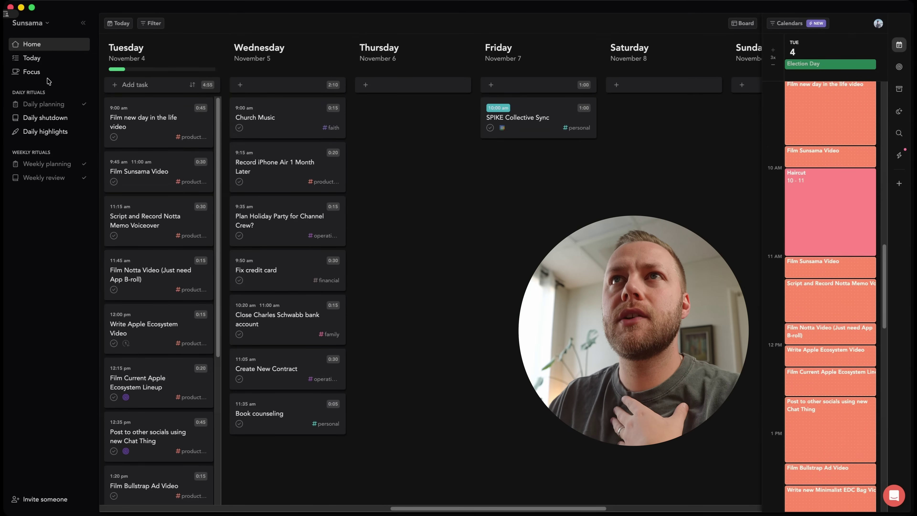
{"action": "left_click", "coordinate": [47, 108]}
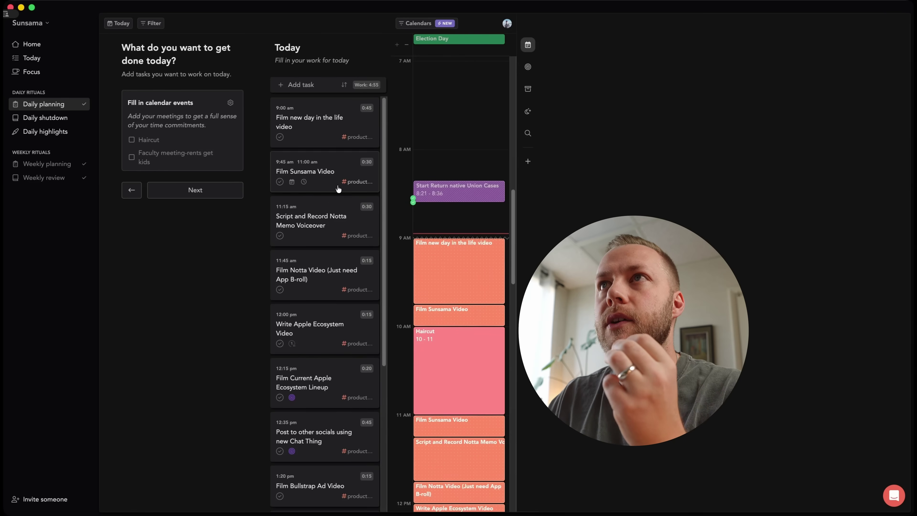
Move five tasks, including Close Charles Schwabb bank account and Plan Holiday Party, into Today.
{"action": "left_click", "coordinate": [208, 188]}
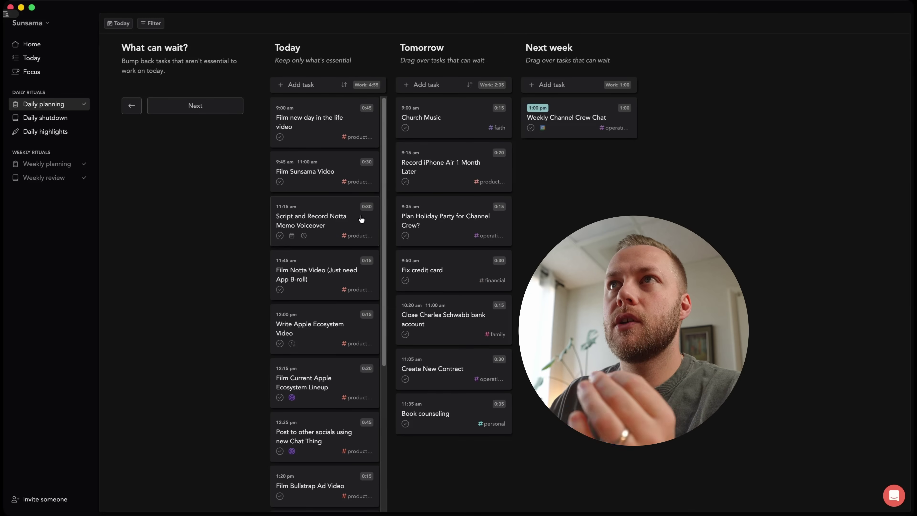
{"action": "scroll", "coordinate": [358, 218], "scroll_direction": "down", "scroll_amount": 3}
{"action": "left_click_drag", "start_coordinate": [444, 165], "coordinate": [325, 164]}
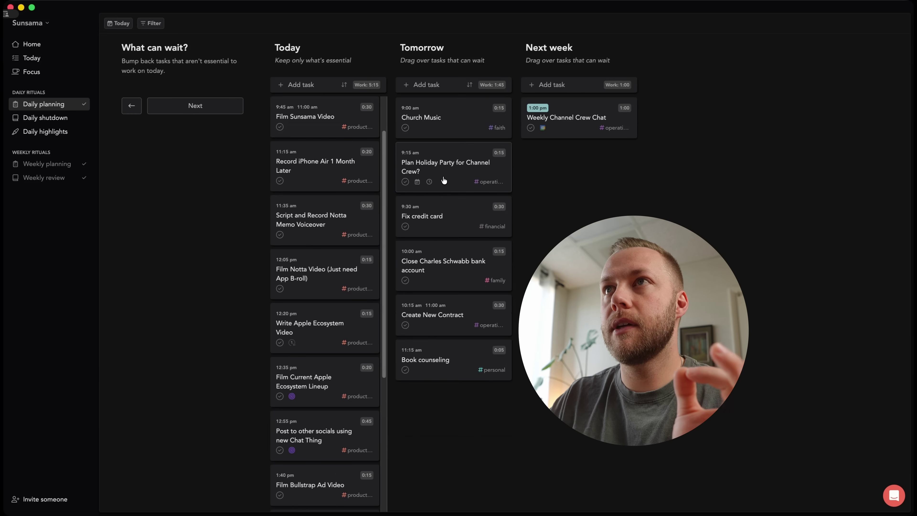
{"action": "left_click_drag", "start_coordinate": [442, 180], "coordinate": [325, 210]}
{"action": "left_click_drag", "start_coordinate": [467, 195], "coordinate": [336, 208]}
{"action": "left_click_drag", "start_coordinate": [430, 160], "coordinate": [325, 162]}
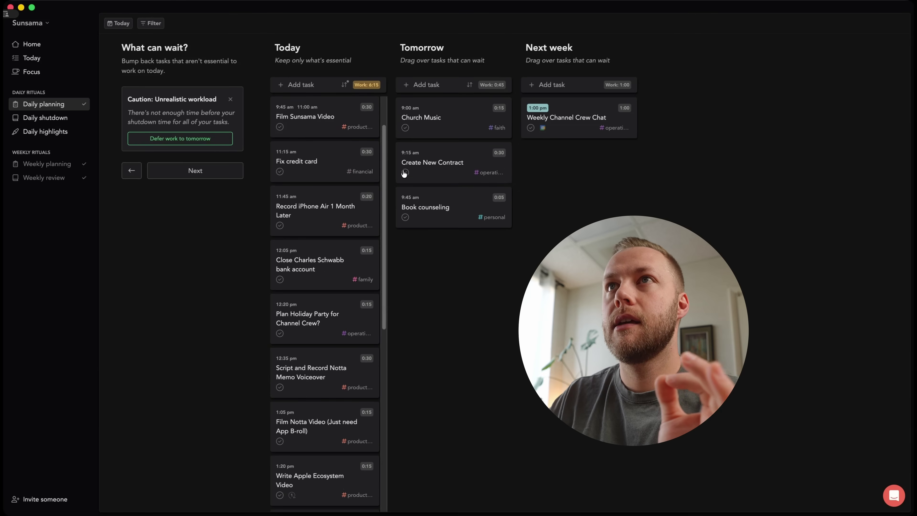
{"action": "left_click_drag", "start_coordinate": [444, 177], "coordinate": [363, 190]}
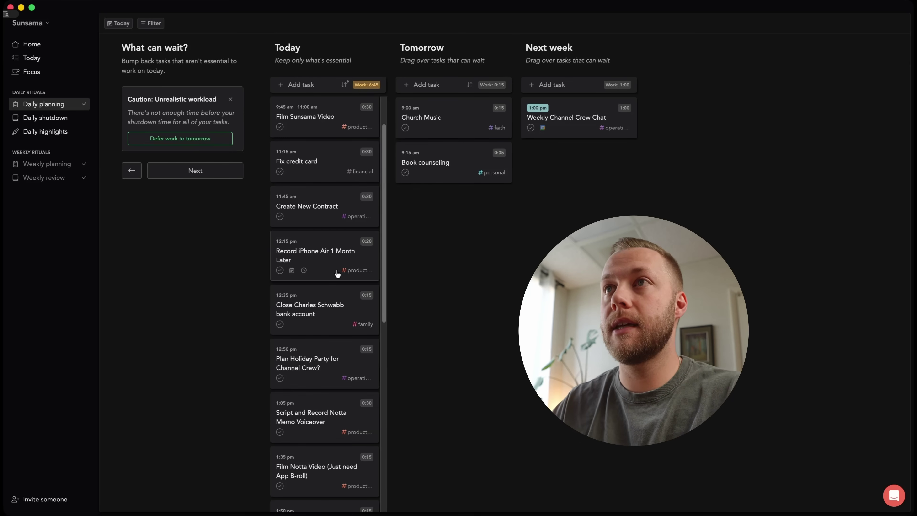
Send Create New Contract, Fix credit card and Record iPhone Air 1 Month Later back to Tomorrow.
{"action": "key", "text": "super+z"}
{"action": "left_click_drag", "start_coordinate": [315, 205], "coordinate": [419, 207]}
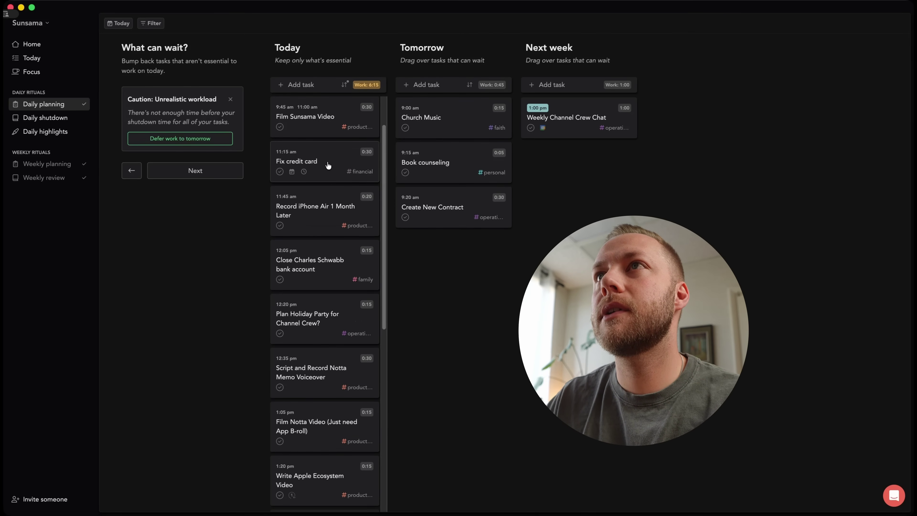
{"action": "left_click_drag", "start_coordinate": [328, 165], "coordinate": [466, 250]}
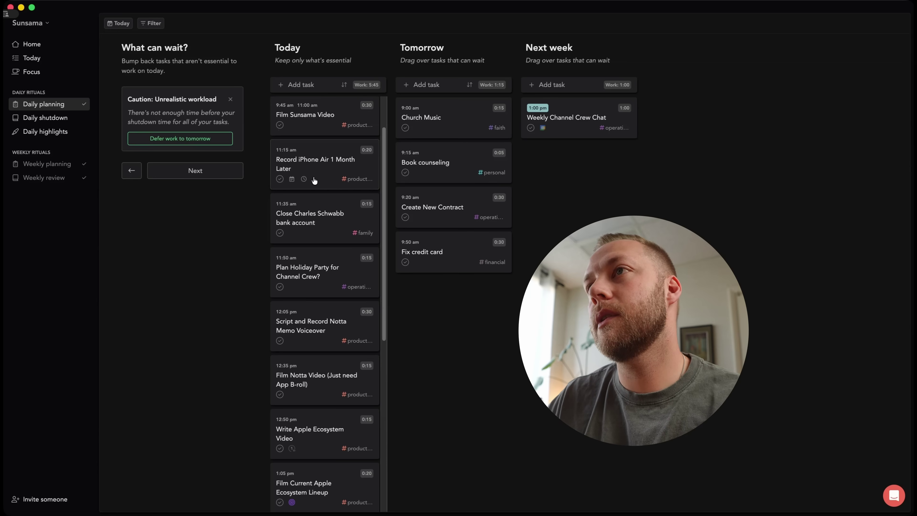
{"action": "left_click_drag", "start_coordinate": [315, 181], "coordinate": [448, 299]}
{"action": "scroll", "coordinate": [337, 201], "scroll_direction": "down", "scroll_amount": 1}
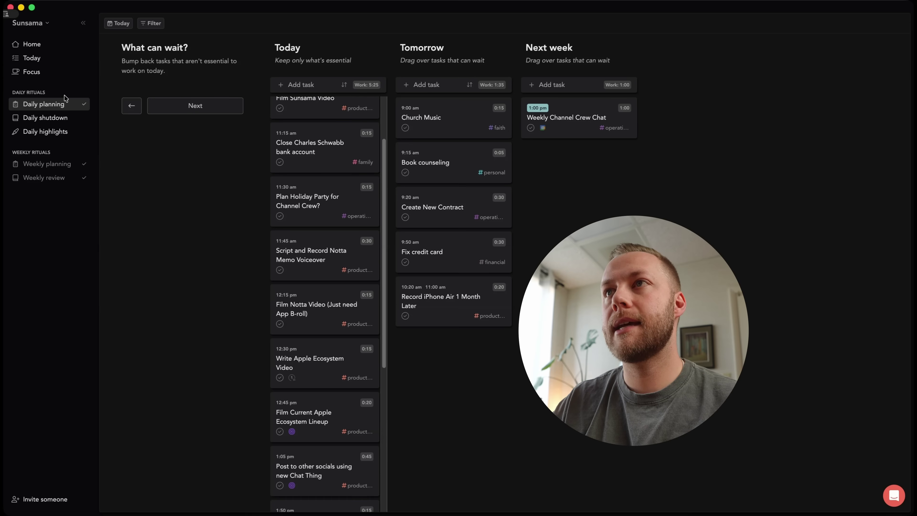
Finalize today's task order, review the calendar projection, and accept to reach the Daily plan summary.
{"action": "left_click", "coordinate": [198, 107]}
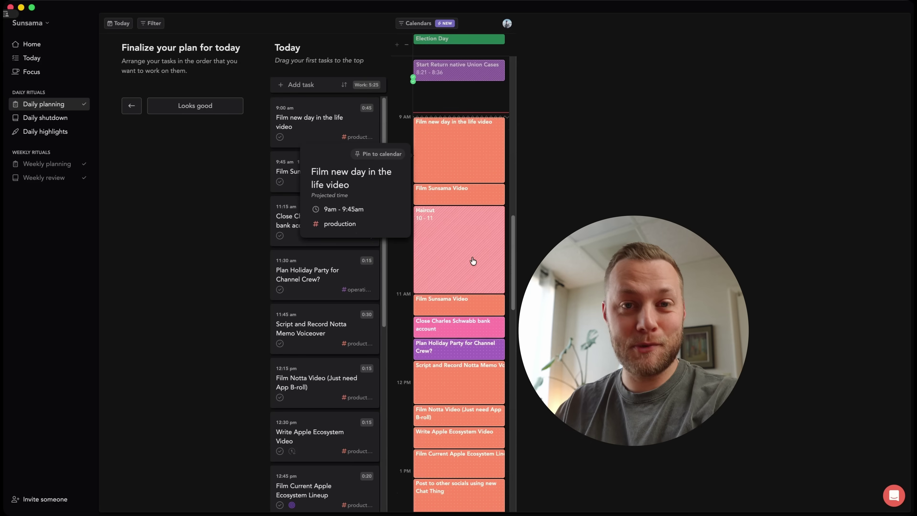
{"action": "scroll", "coordinate": [466, 196], "scroll_direction": "down", "scroll_amount": 5}
{"action": "scroll", "coordinate": [467, 196], "scroll_direction": "up", "scroll_amount": 3}
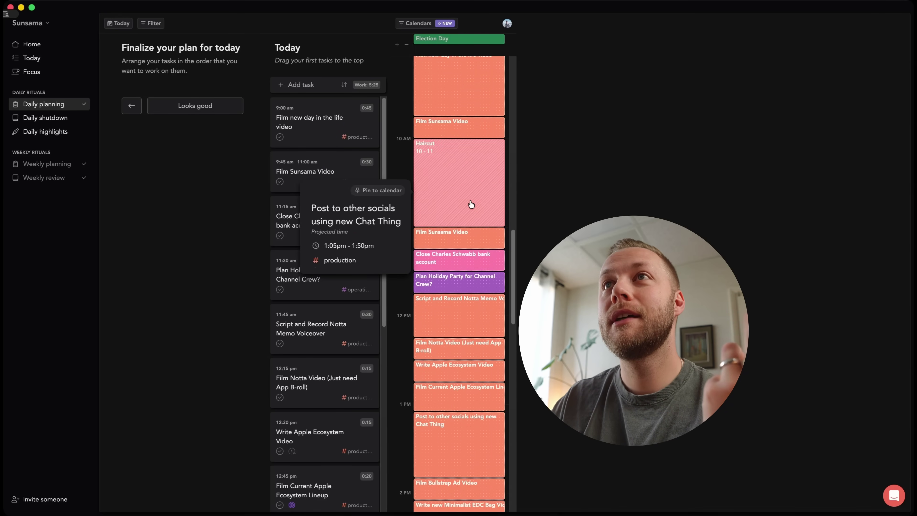
{"action": "left_click", "coordinate": [205, 106]}
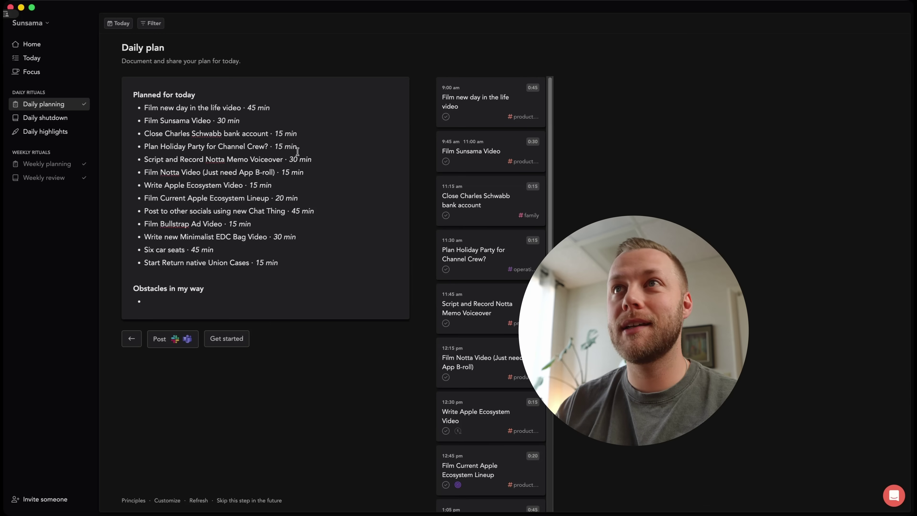
Finish daily planning and scroll through Tuesday's time-blocked tasks on the Home board.
{"action": "left_click", "coordinate": [230, 341]}
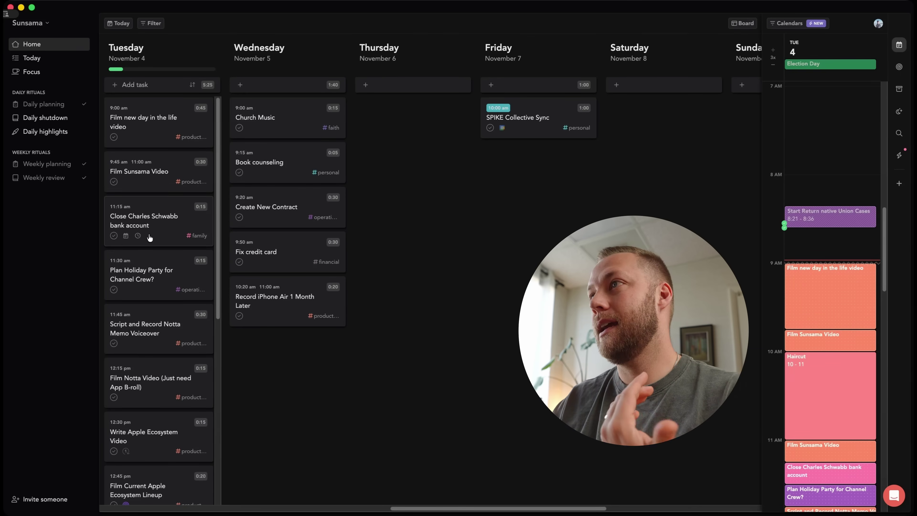
{"action": "scroll", "coordinate": [869, 342], "scroll_direction": "down", "scroll_amount": 6}
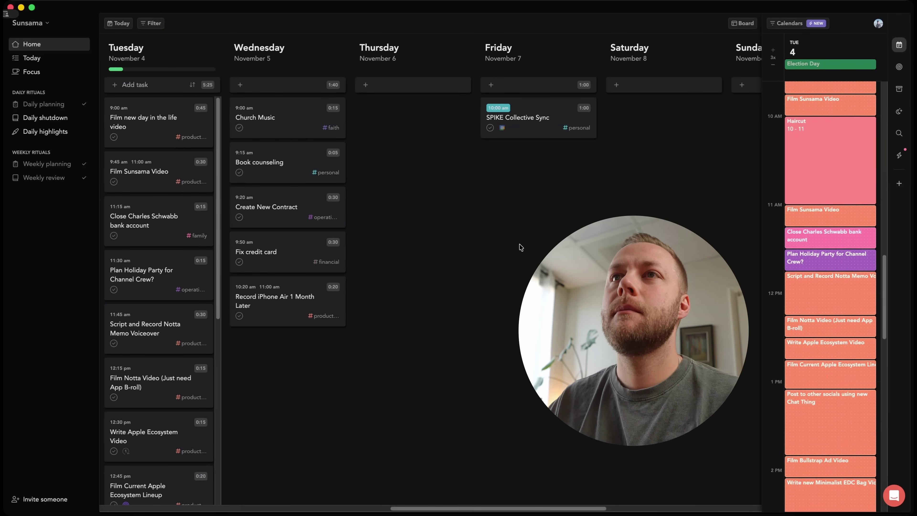
{"action": "scroll", "coordinate": [152, 237], "scroll_direction": "down", "scroll_amount": 3}
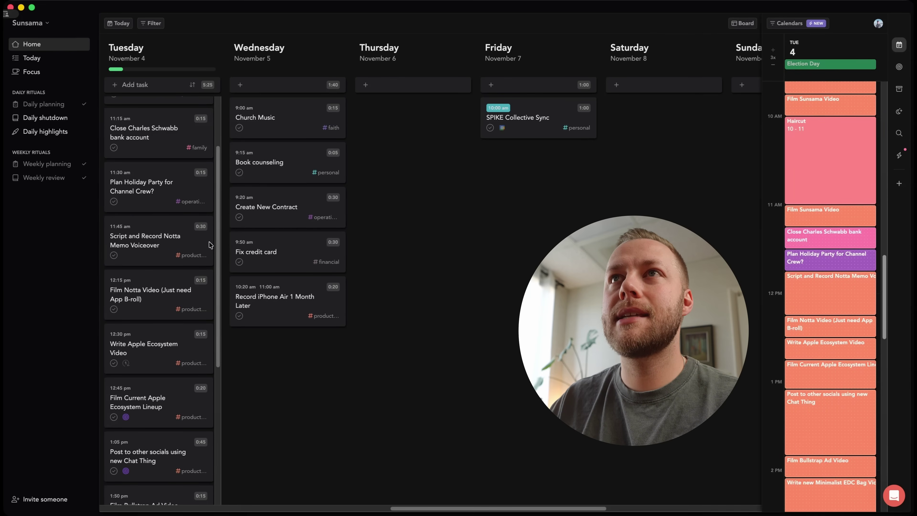
{"action": "scroll", "coordinate": [161, 241], "scroll_direction": "up", "scroll_amount": 3}
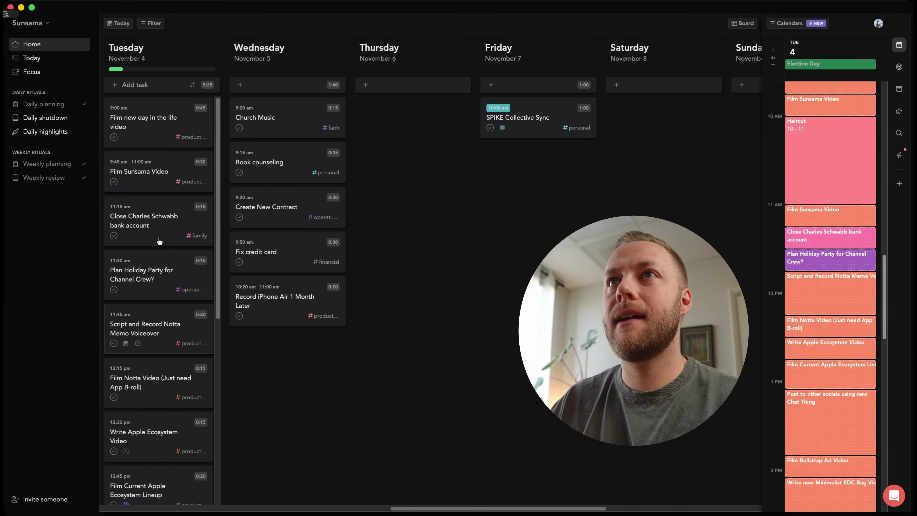
Mark Film new day in the life video and Film Sunsama Video as done on Tuesday.
{"action": "left_click", "coordinate": [113, 137]}
{"action": "scroll", "coordinate": [831, 216], "scroll_direction": "up", "scroll_amount": 5}
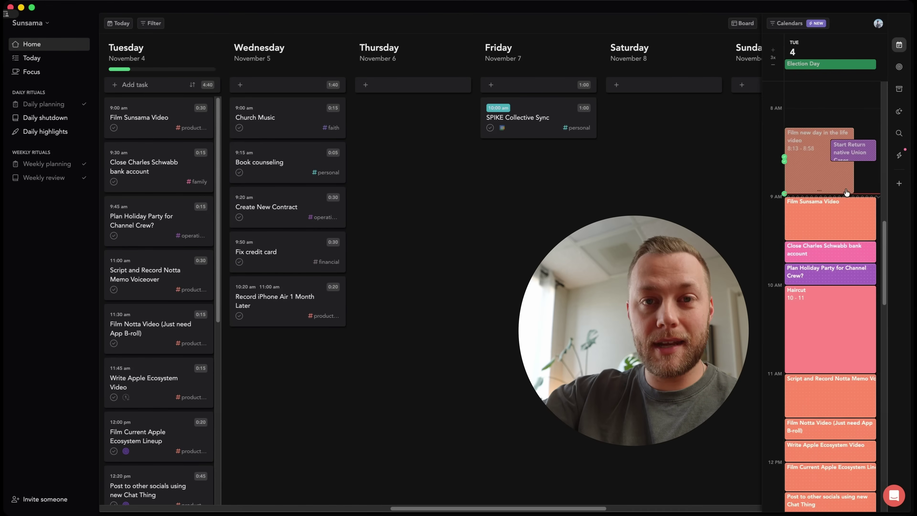
{"action": "mouse_move", "coordinate": [846, 192]}
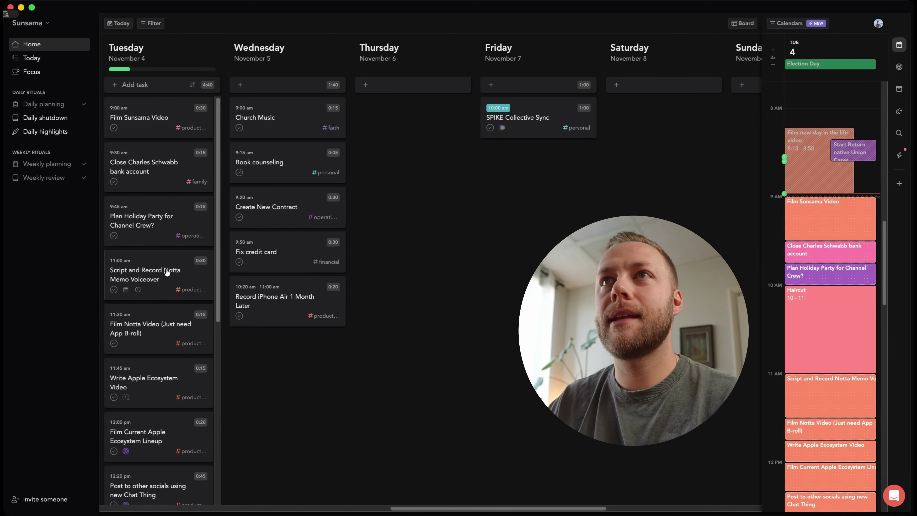
{"action": "left_click", "coordinate": [114, 128]}
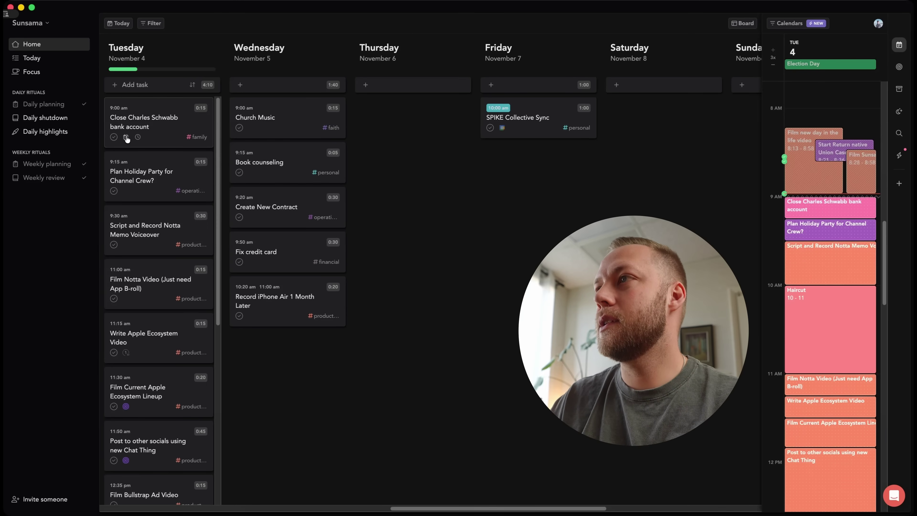
{"action": "mouse_move", "coordinate": [837, 318]}
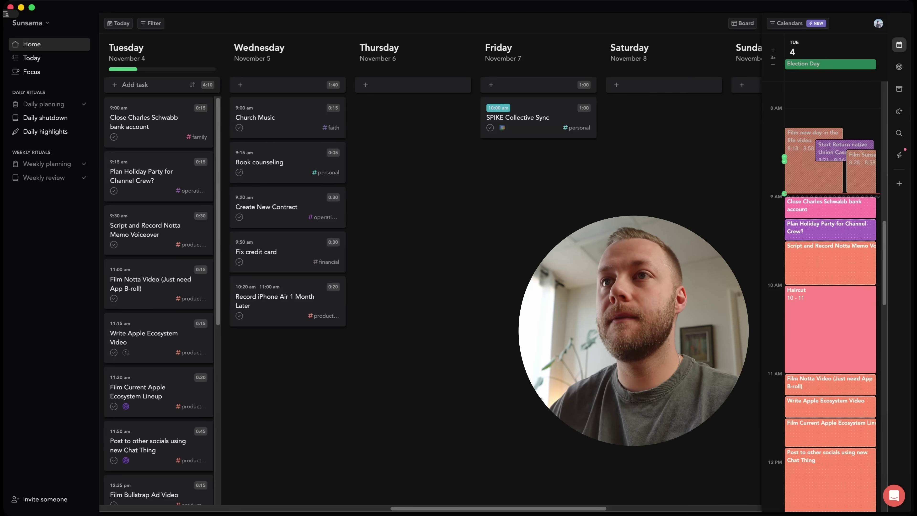
{"action": "scroll", "coordinate": [800, 367], "scroll_direction": "down", "scroll_amount": 8}
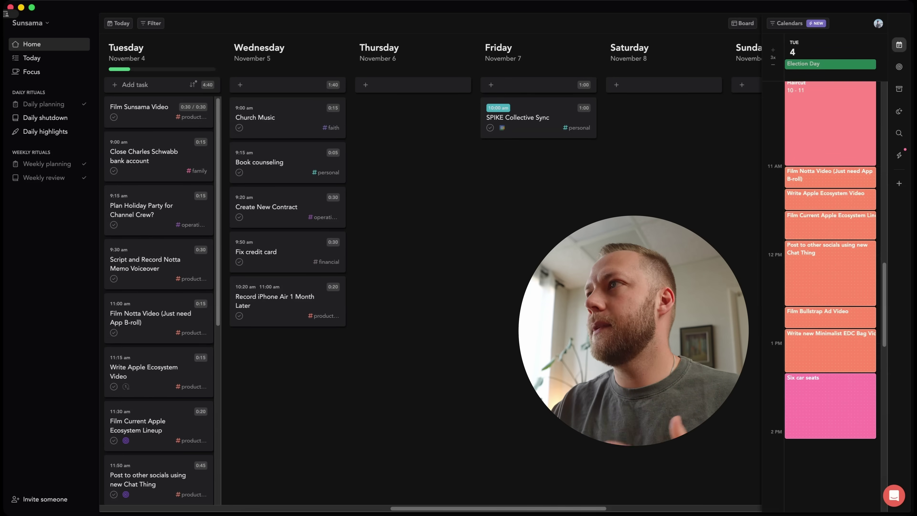
{"action": "scroll", "coordinate": [831, 317], "scroll_direction": "up", "scroll_amount": 3}
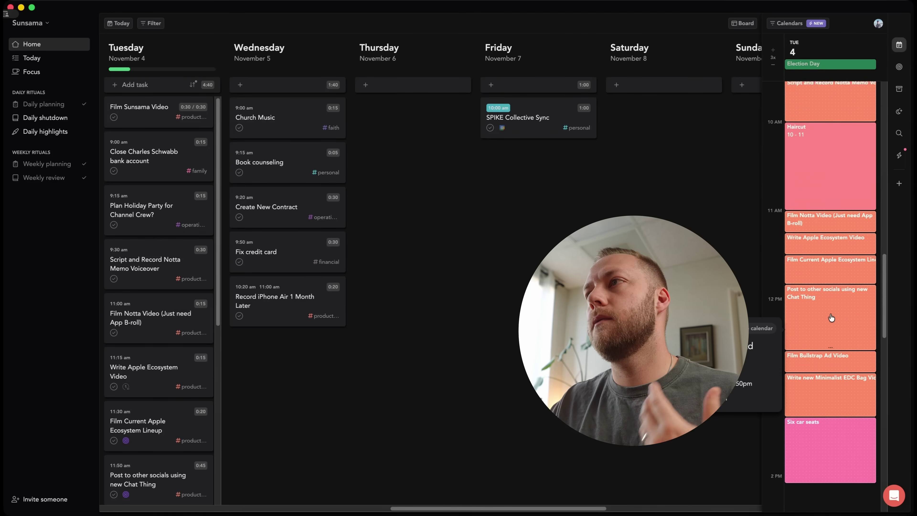
{"action": "scroll", "coordinate": [830, 324], "scroll_direction": "down", "scroll_amount": 2}
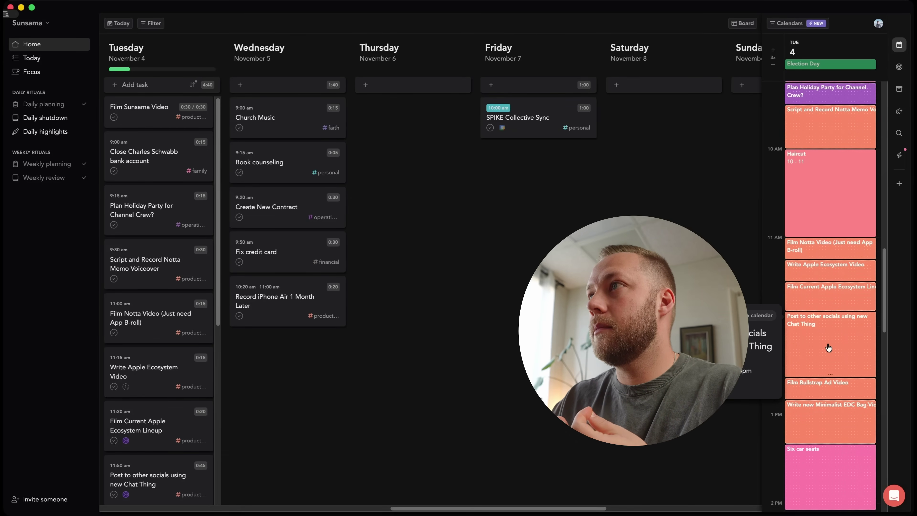
{"action": "scroll", "coordinate": [829, 346], "scroll_direction": "up", "scroll_amount": 5}
{"action": "scroll", "coordinate": [829, 347], "scroll_direction": "down", "scroll_amount": 5}
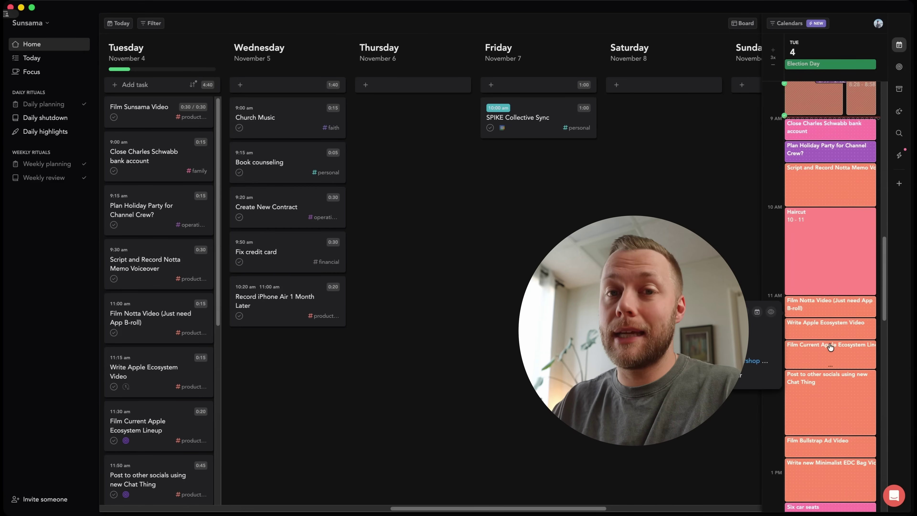
{"action": "scroll", "coordinate": [833, 336], "scroll_direction": "up", "scroll_amount": 3}
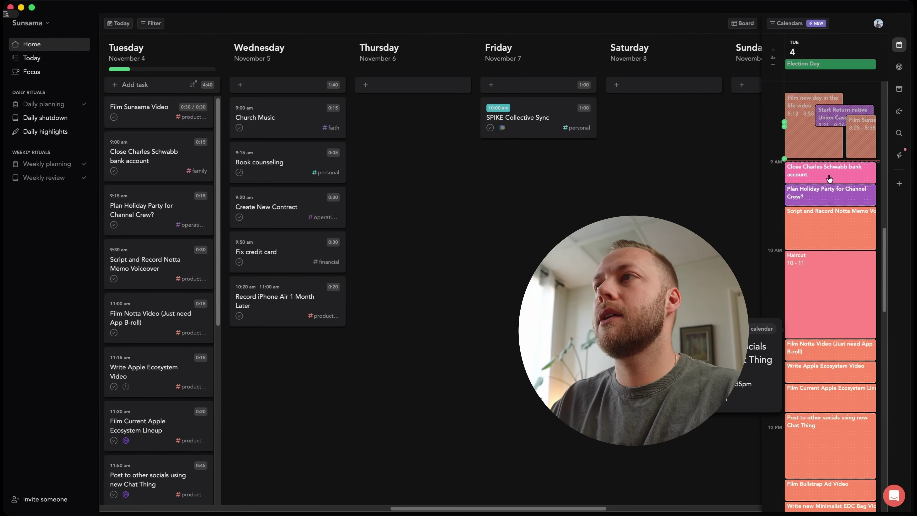
{"action": "mouse_move", "coordinate": [841, 171]}
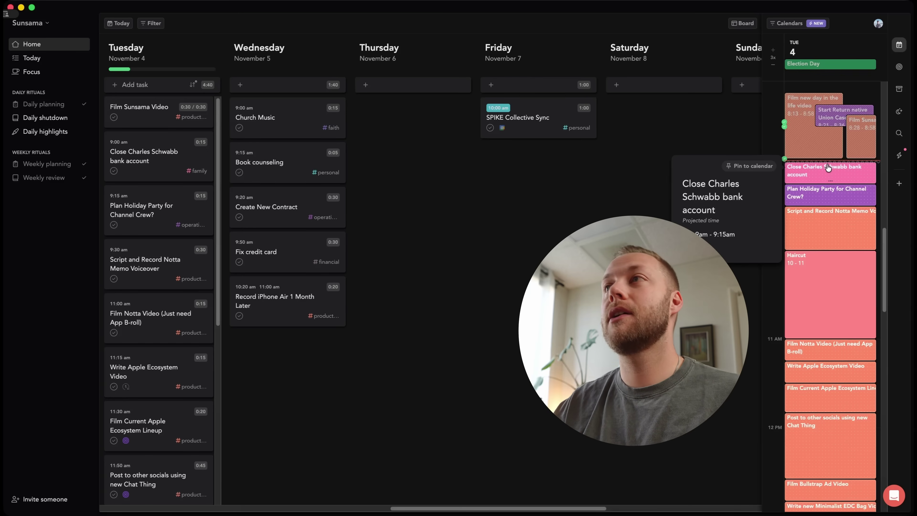
{"action": "mouse_move", "coordinate": [829, 235]}
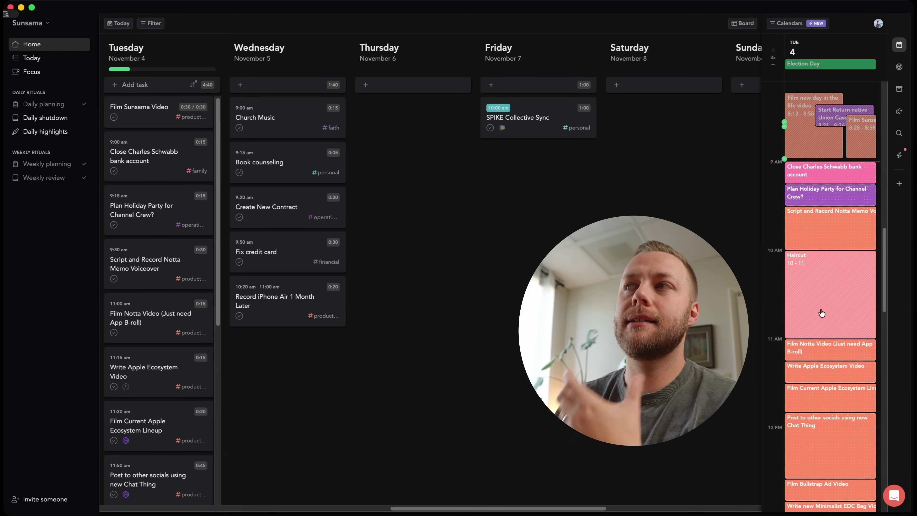
{"action": "scroll", "coordinate": [822, 312], "scroll_direction": "down", "scroll_amount": 3}
{"action": "mouse_move", "coordinate": [819, 374]}
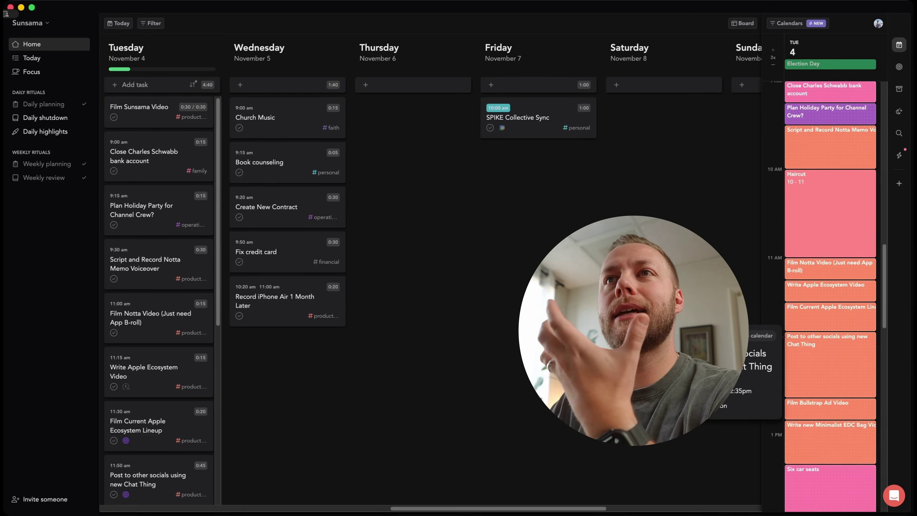